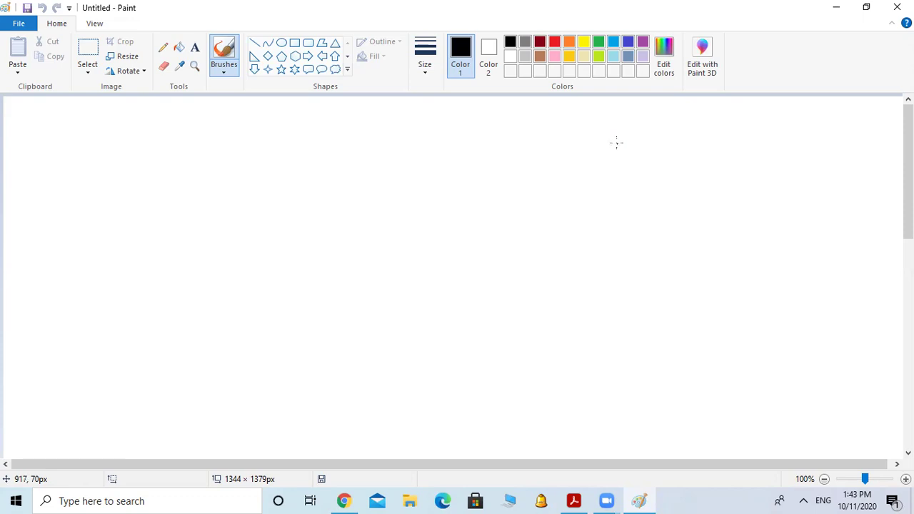
Draw an outlined oval at upper right, a down arrow at upper left, a centre six-point star and a diamond
click(284, 47)
drag(639, 150, 551, 220)
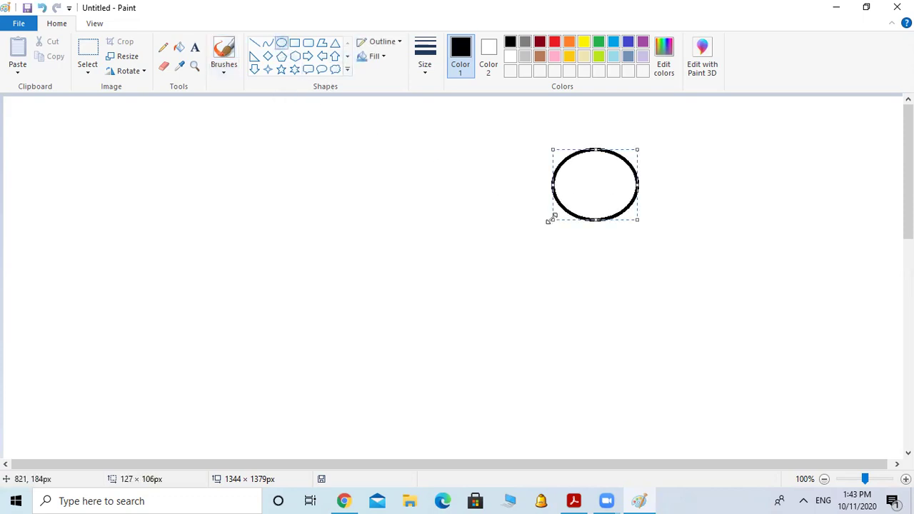
click(255, 70)
mouse_move(223, 98)
mouse_down()
mouse_move(209, 166)
mouse_move(100, 251)
mouse_up()
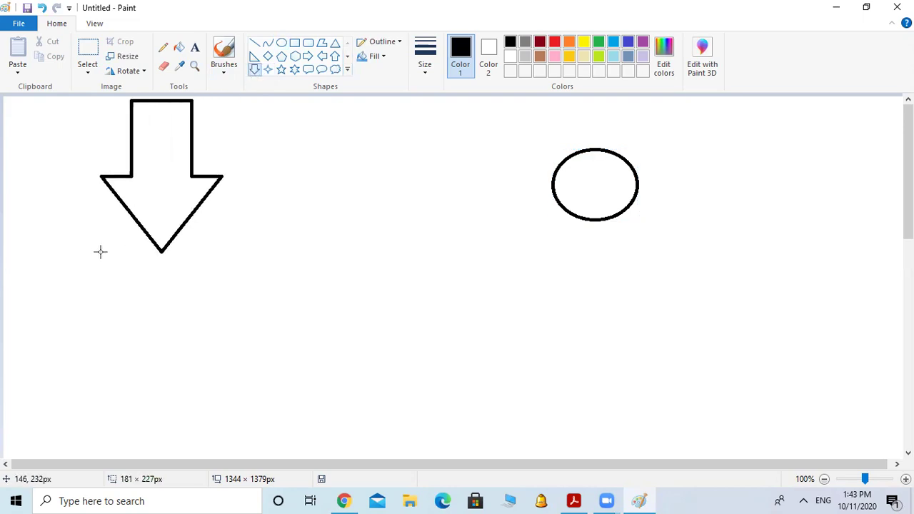
click(295, 69)
drag(435, 197, 330, 299)
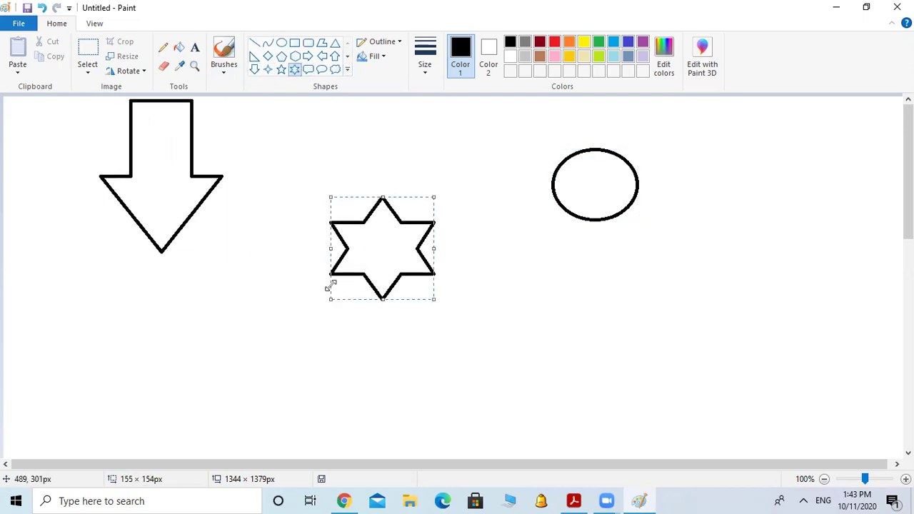
click(268, 56)
drag(774, 211, 647, 347)
click(511, 357)
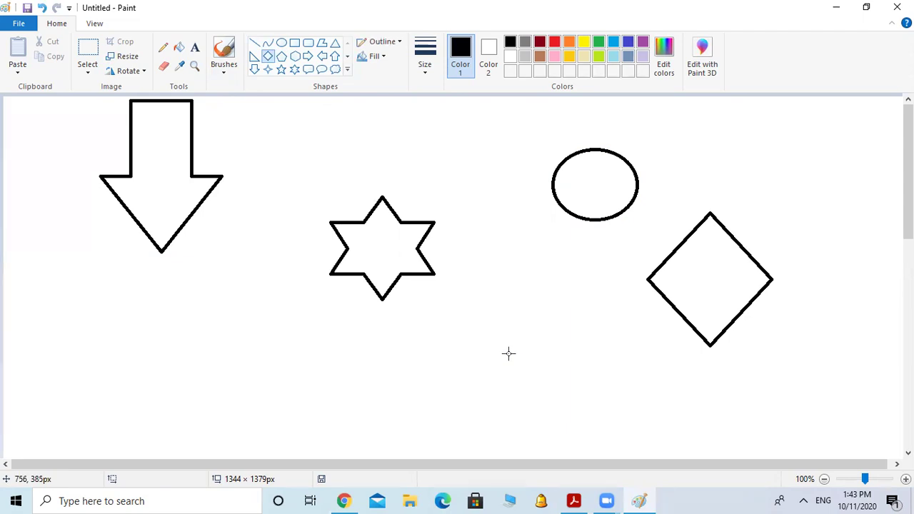
click(18, 24)
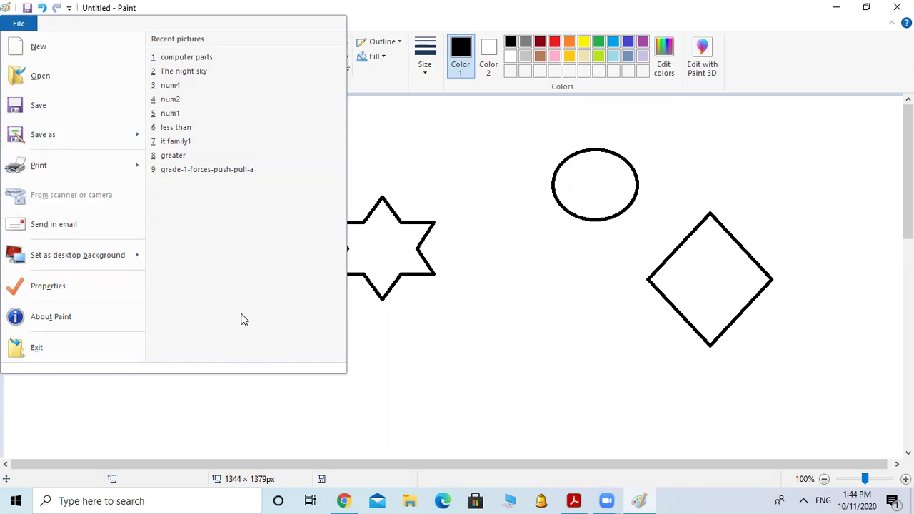
Look over the File menu's Save as options, then dismiss the menu
mouse_move(55, 141)
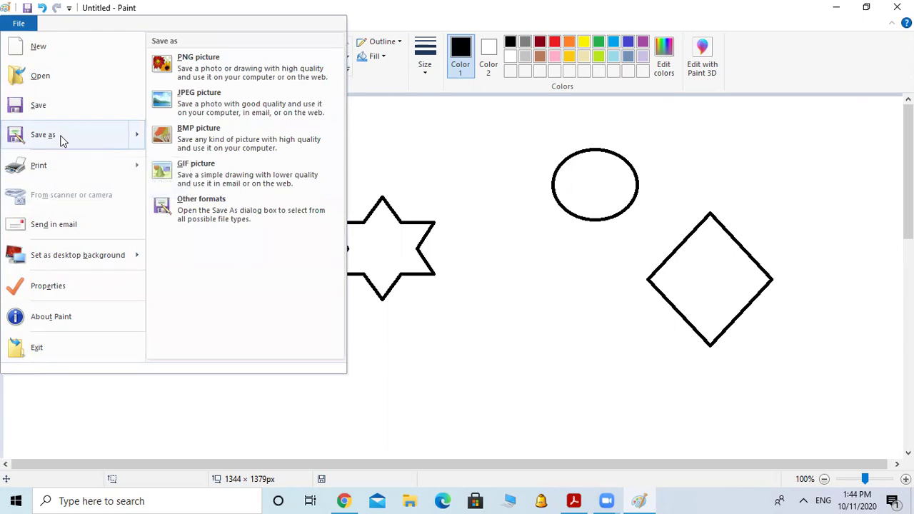
key(Escape)
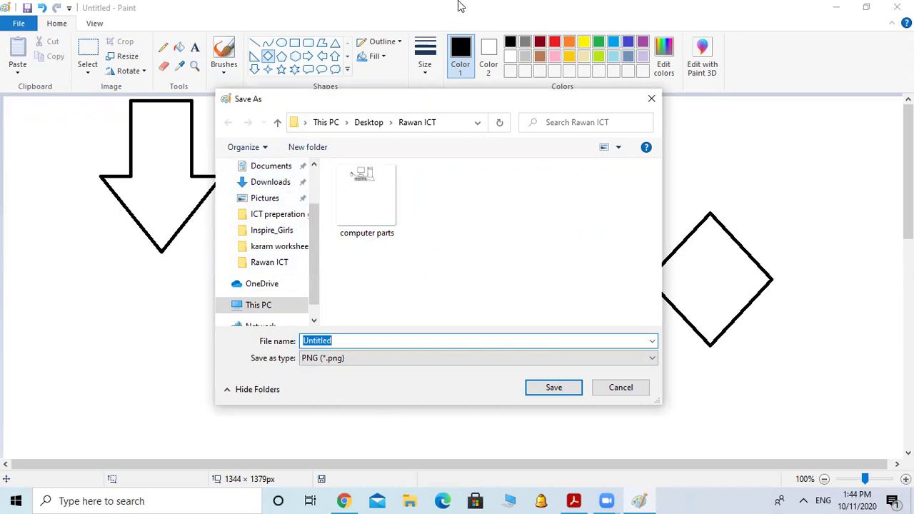
Switch the Save As location to the Desktop and scroll through its folder list
click(202, 31)
mouse_move(606, 500)
click(640, 449)
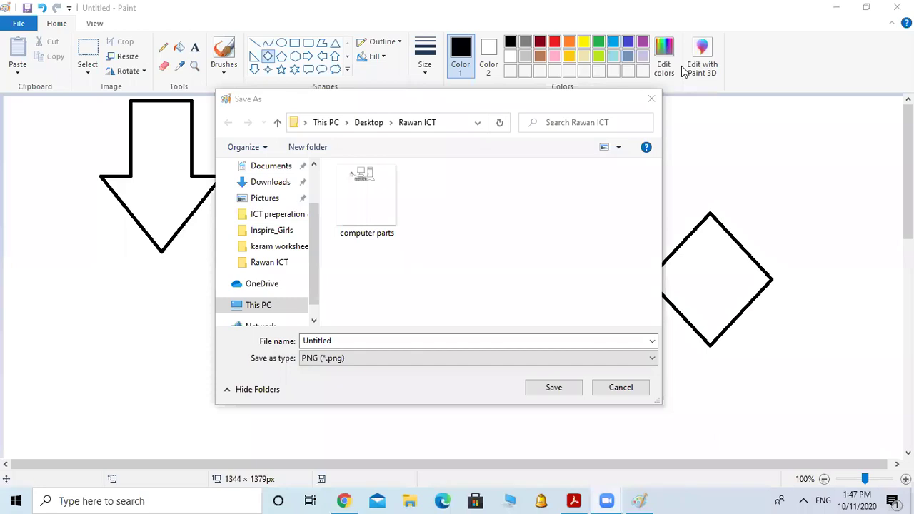
click(314, 167)
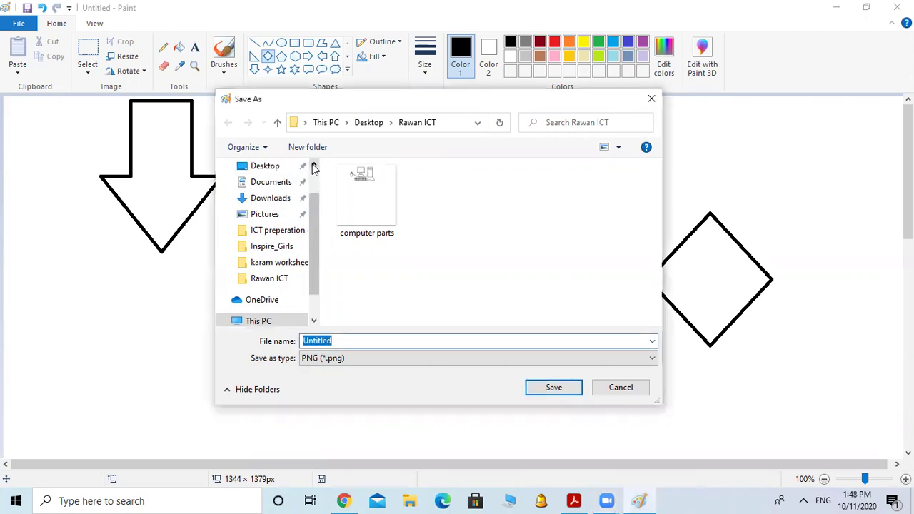
click(314, 167)
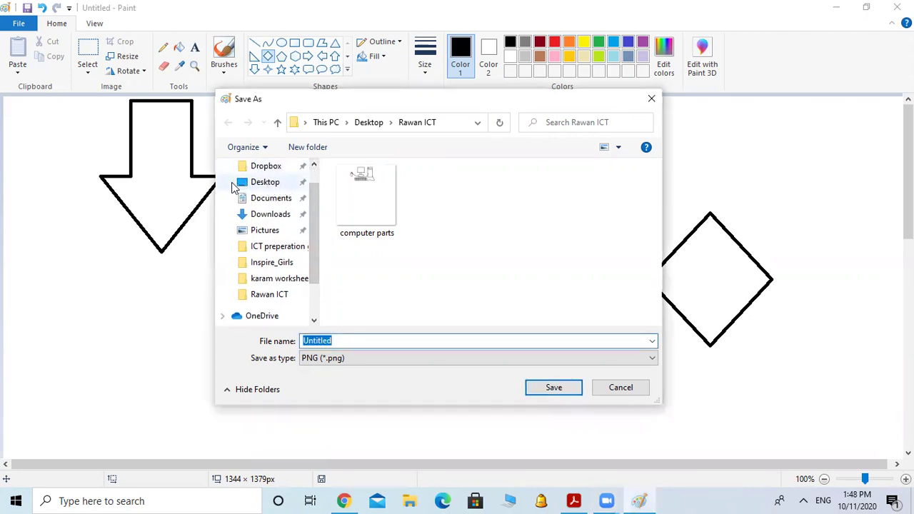
click(258, 185)
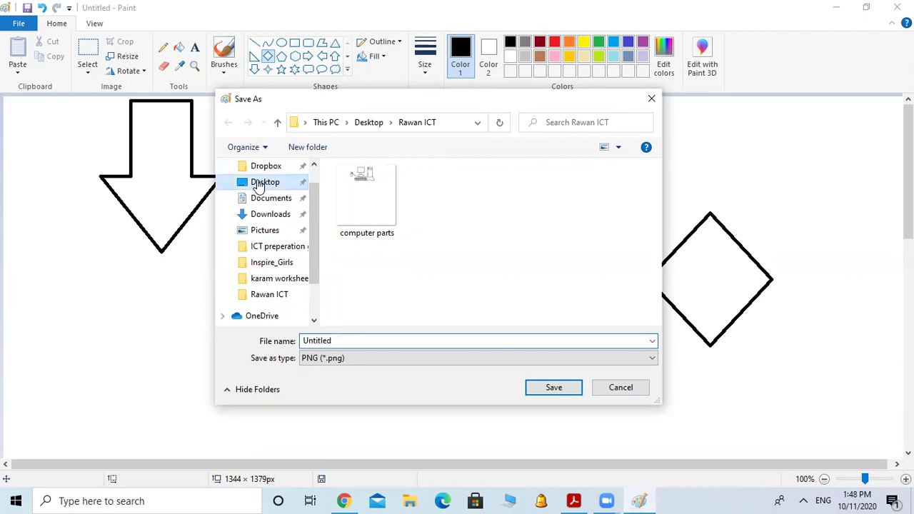
scroll(400, 218, down, 2)
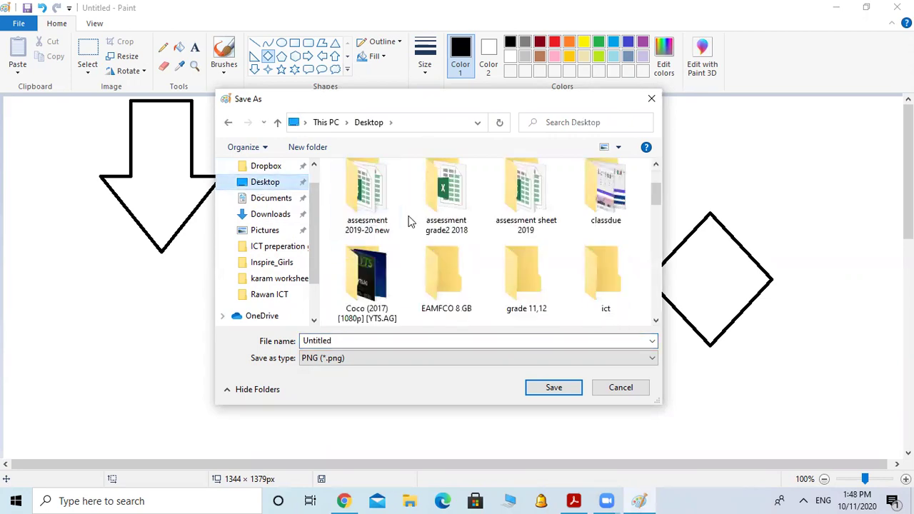
scroll(408, 222, down, 3)
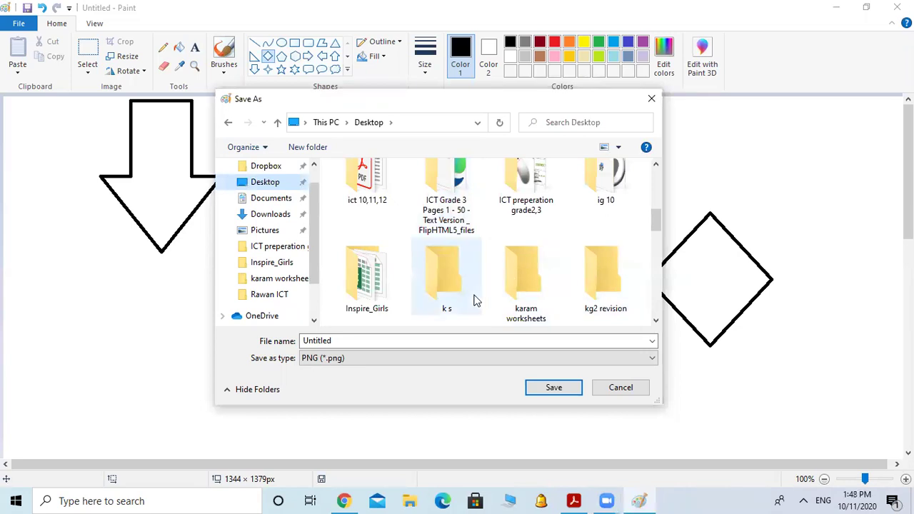
scroll(602, 284, down, 10)
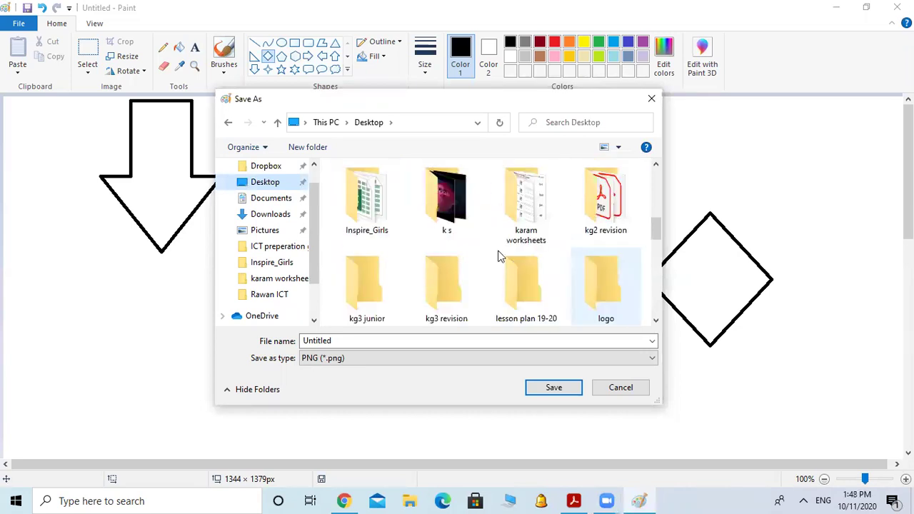
scroll(491, 249, up, 2)
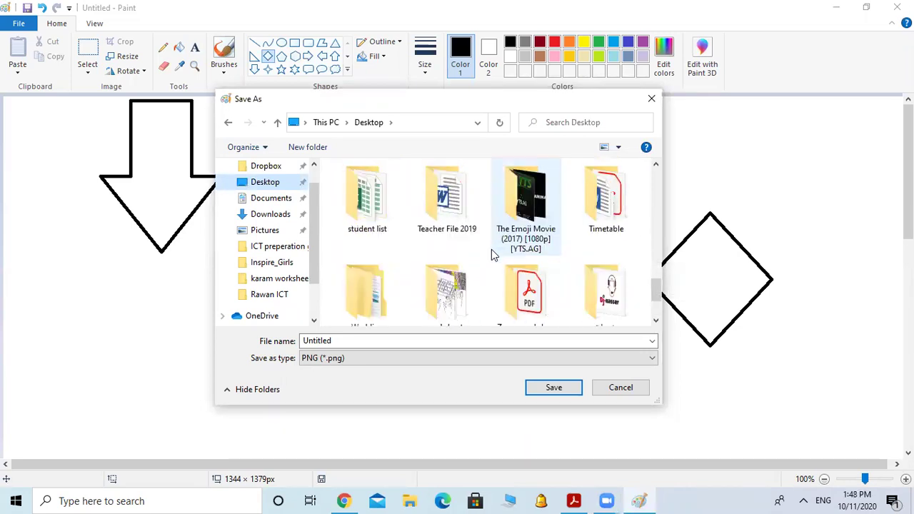
scroll(491, 249, down, 1)
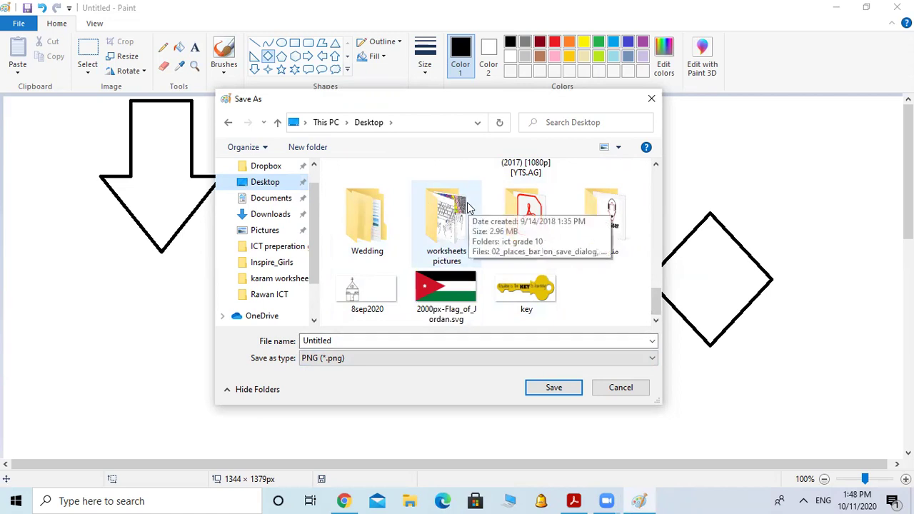
Create a new folder on the Desktop and name it Math
click(308, 148)
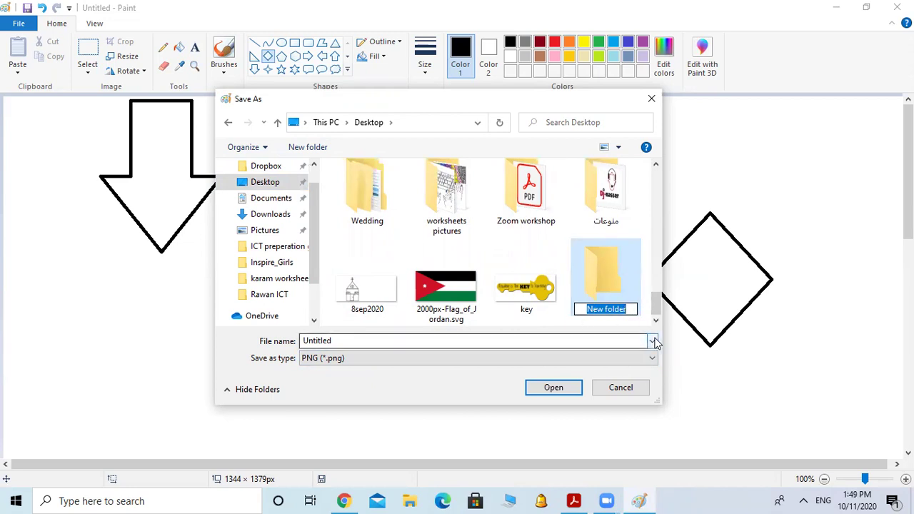
key(BackSpace)
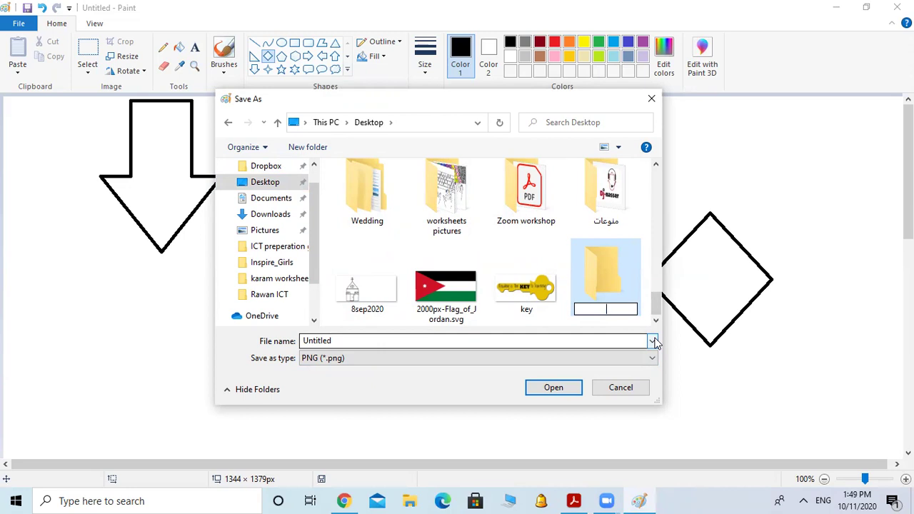
text(Math)
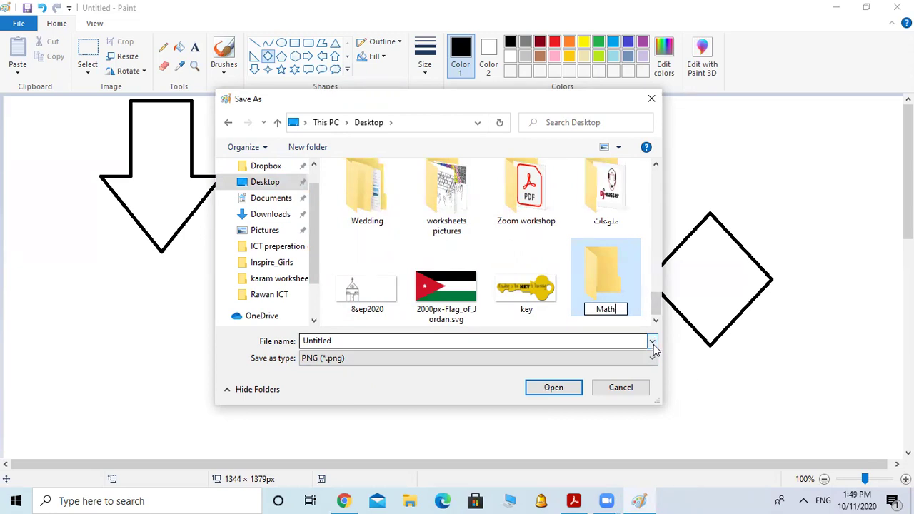
key(Home)
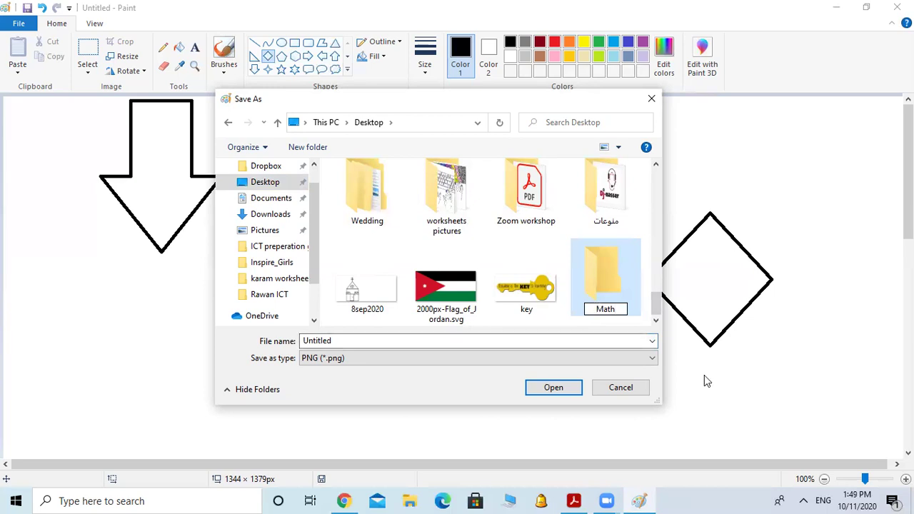
text(Rawan)
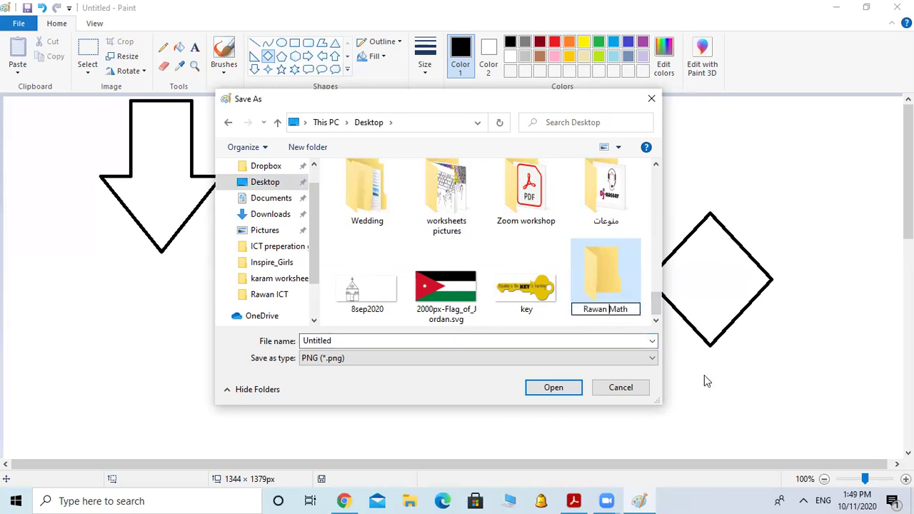
key(BackSpace)
key(BackSpace)
key(BackSpace)
key(BackSpace)
key(BackSpace)
key(BackSpace)
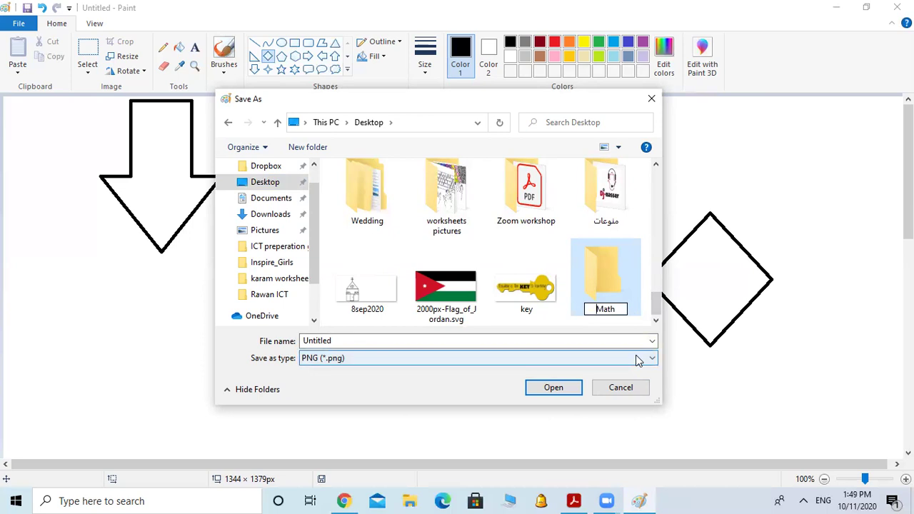
key(Return)
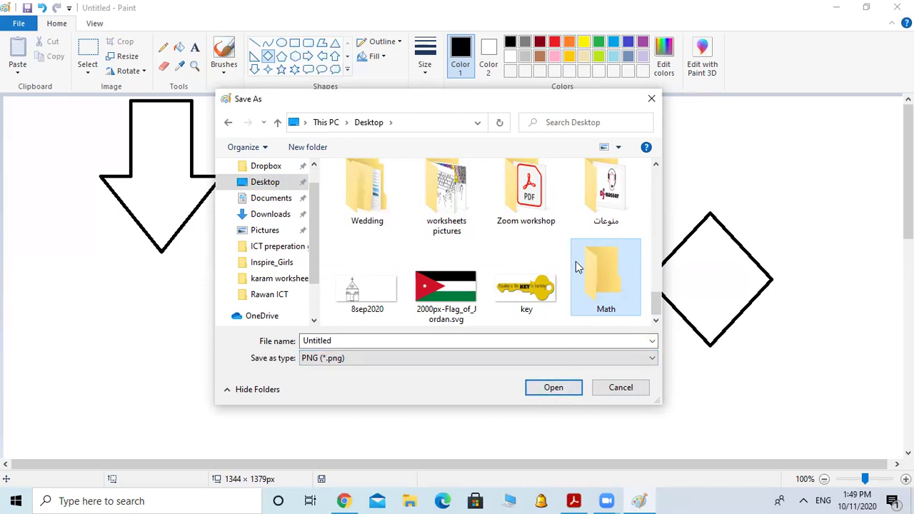
Save the drawing as the PNG 'math shapes' inside the Math folder, then minimize Paint
click(552, 390)
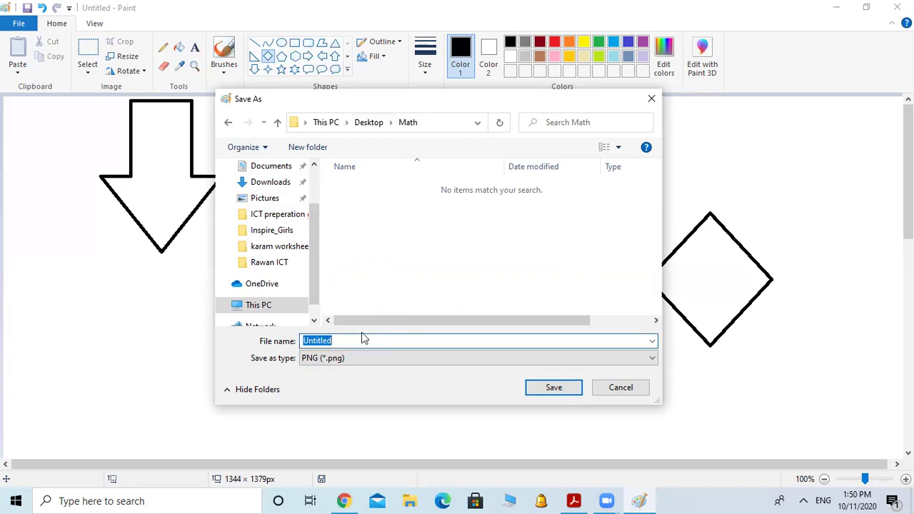
key(BackSpace)
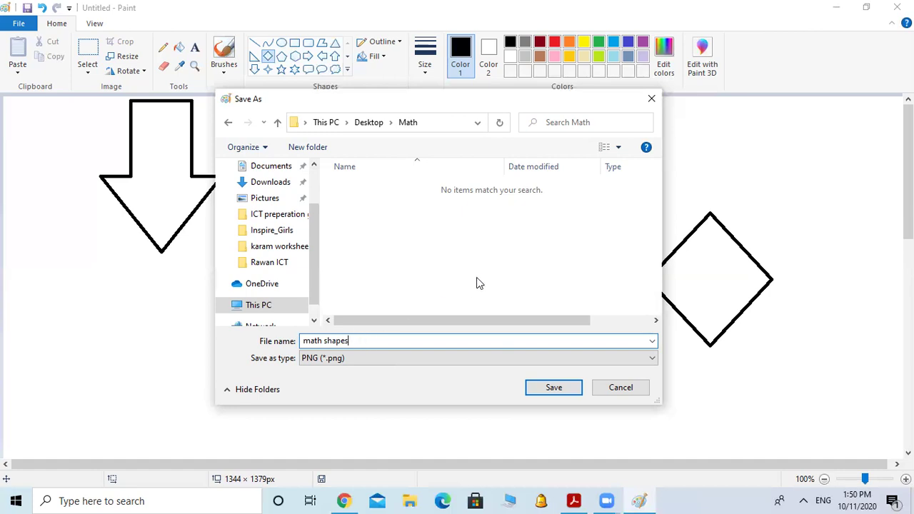
click(554, 388)
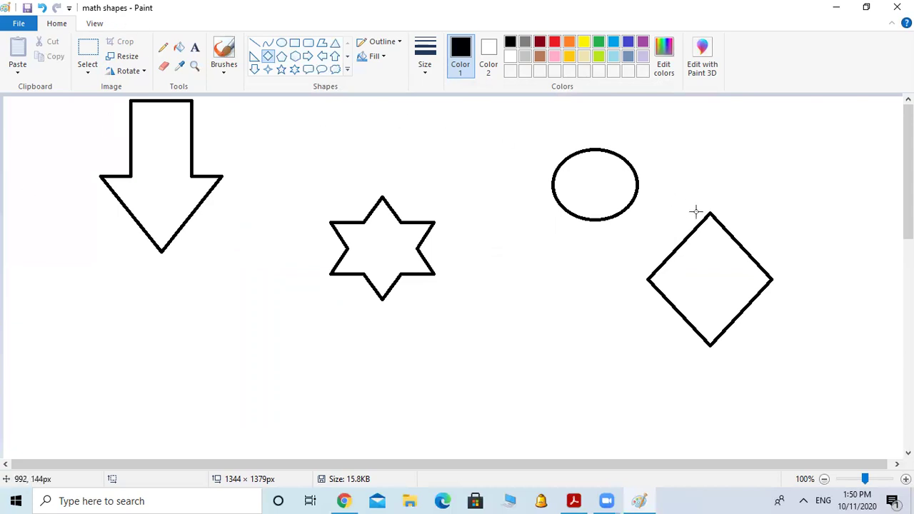
click(838, 19)
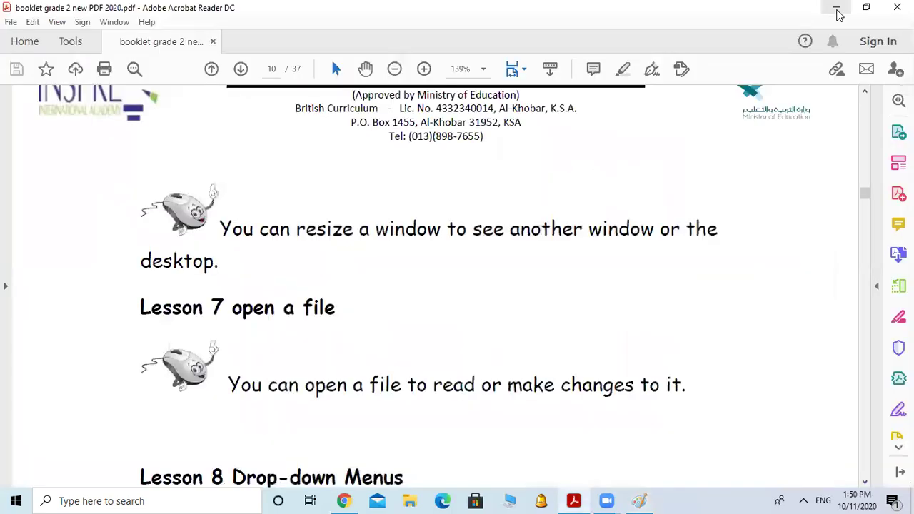
Open the desktop Math folder in a maximized Explorer window showing the math shapes PNG
click(837, 9)
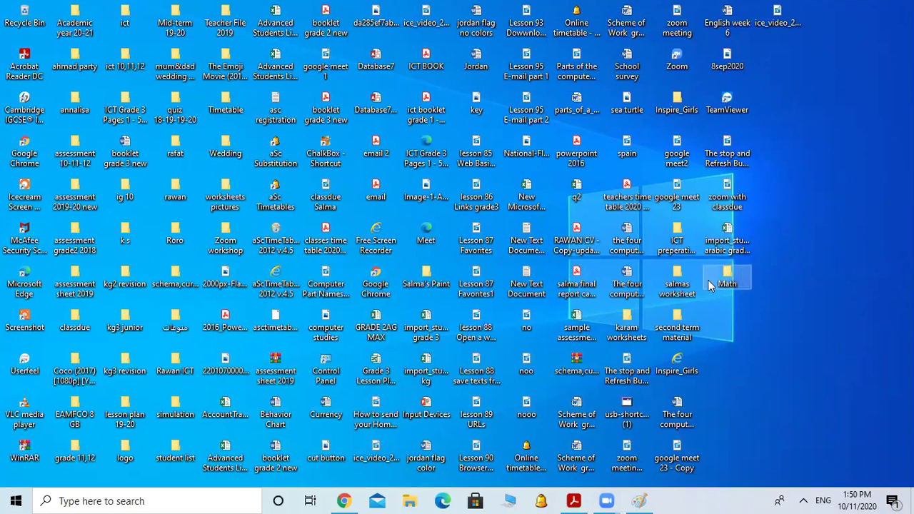
mouse_move(715, 275)
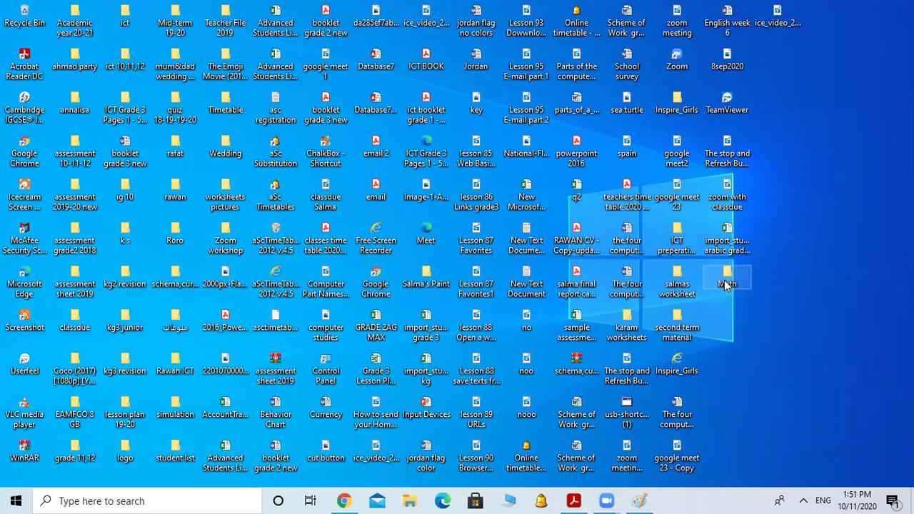
double_click(727, 278)
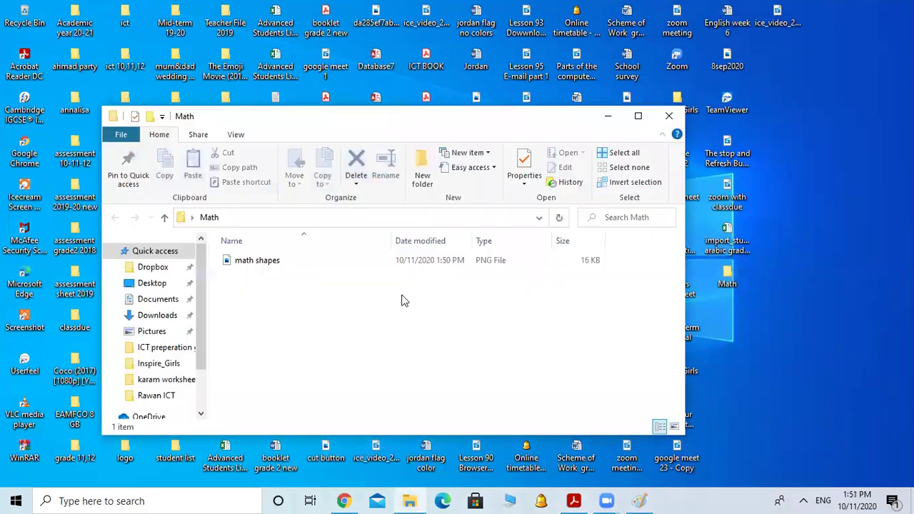
click(639, 118)
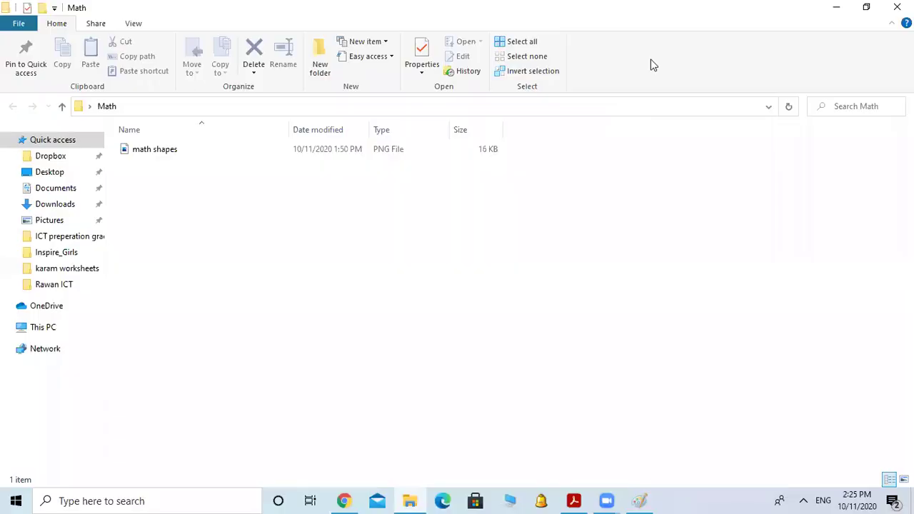
Return to the math shapes drawing in Paint and bring up Save As
click(641, 500)
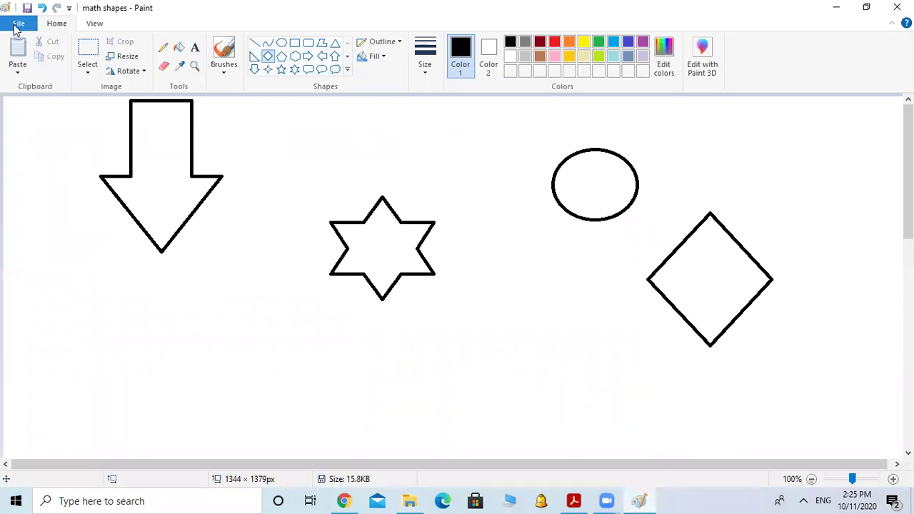
click(18, 26)
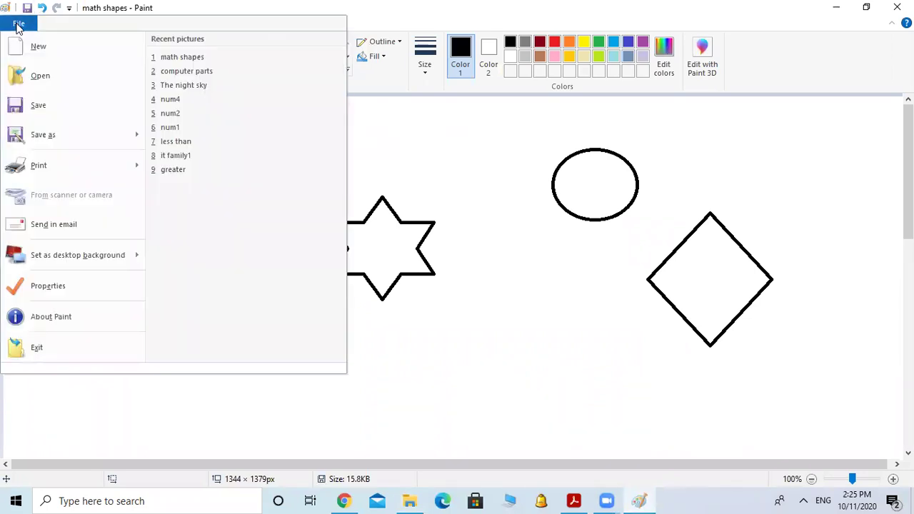
mouse_move(45, 139)
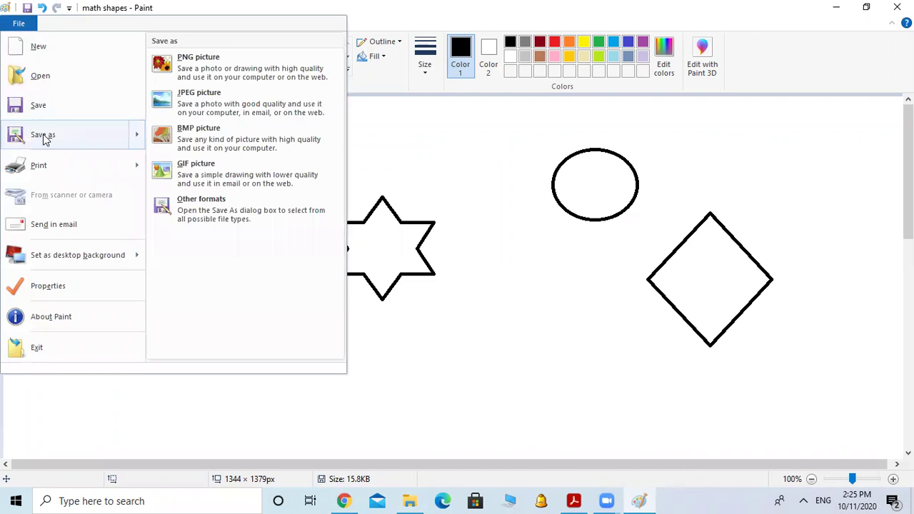
click(277, 207)
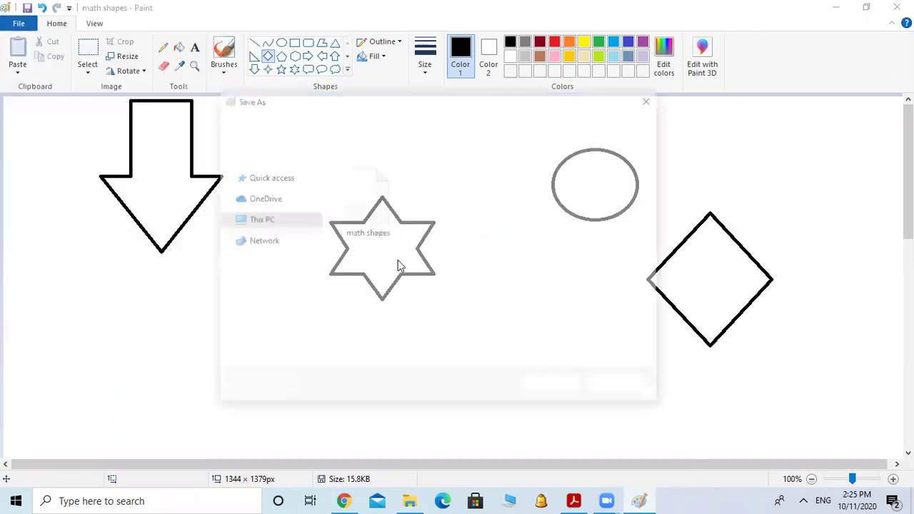
Navigate the Save As dialog to the Desktop and into the Math folder
scroll(293, 267, down, 3)
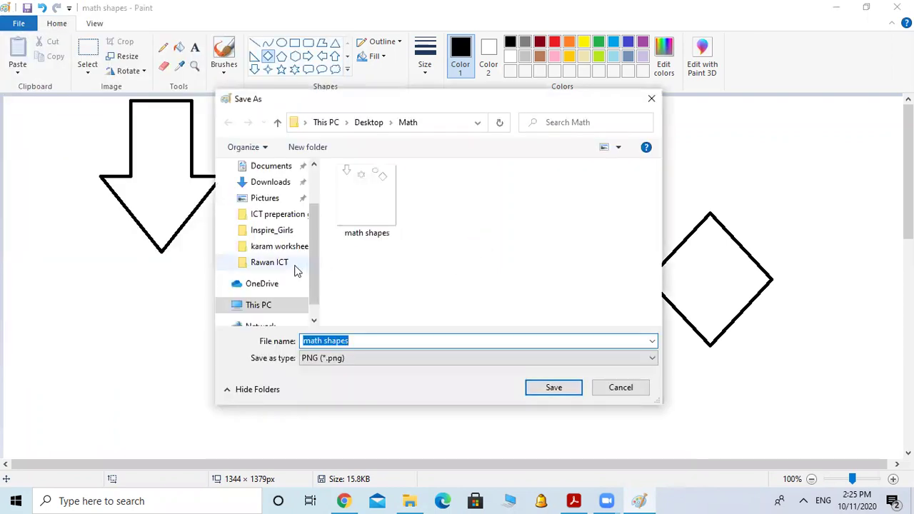
click(314, 166)
click(315, 165)
click(278, 182)
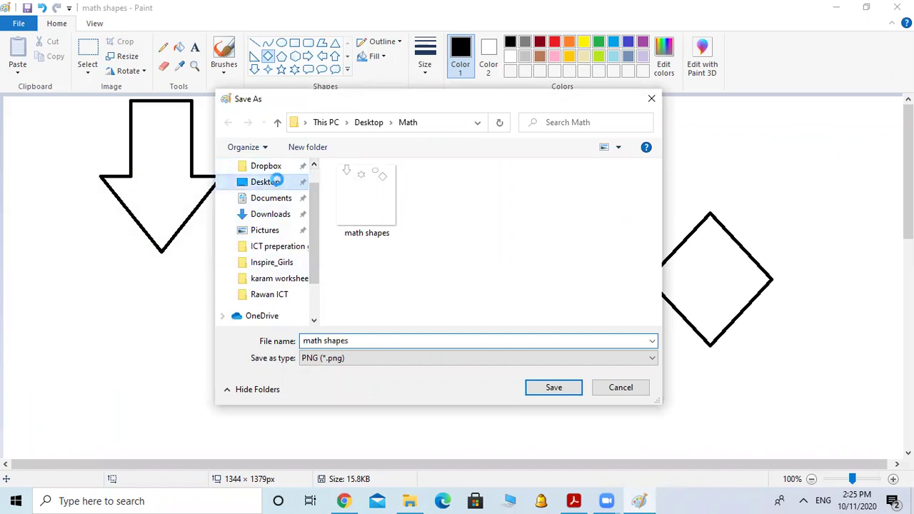
scroll(599, 283, down, 5)
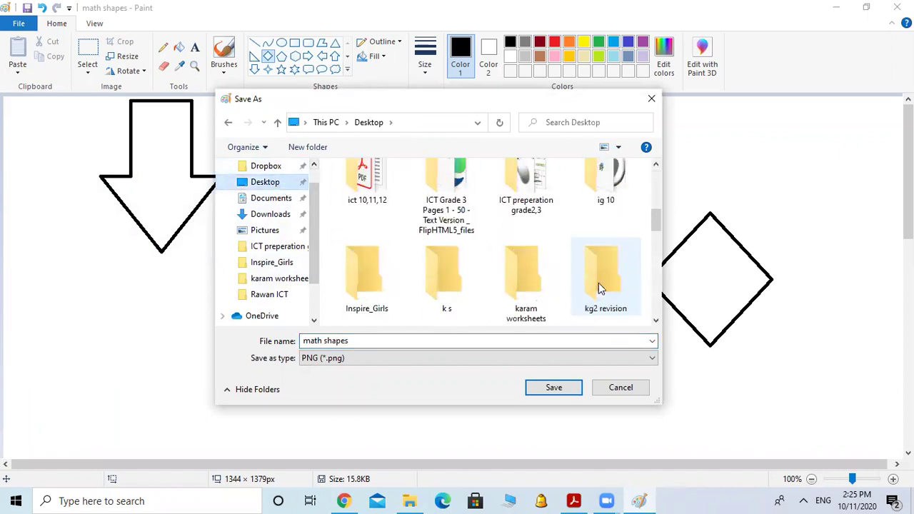
scroll(598, 282, down, 6)
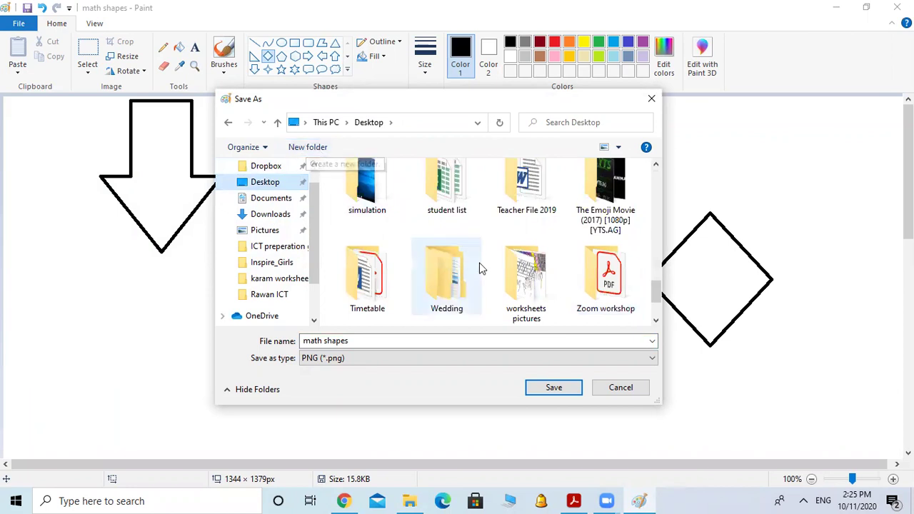
scroll(478, 265, down, 1)
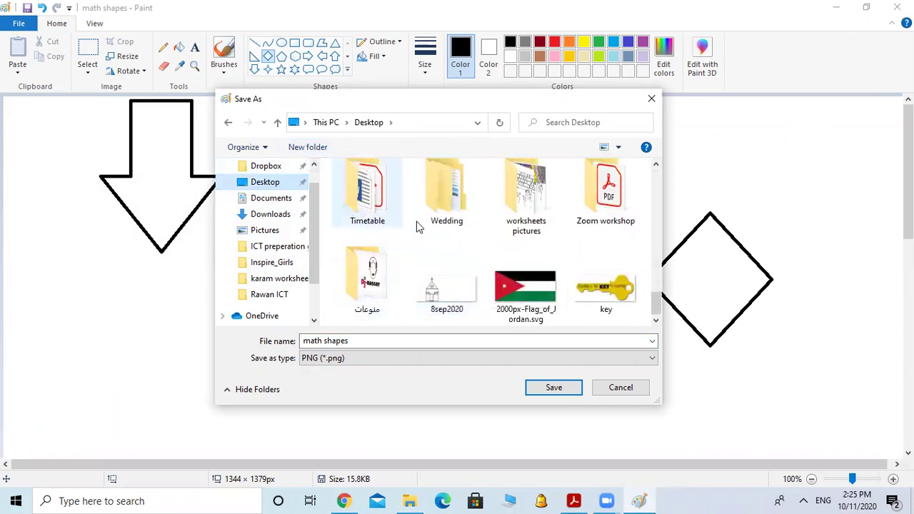
scroll(421, 225, up, 3)
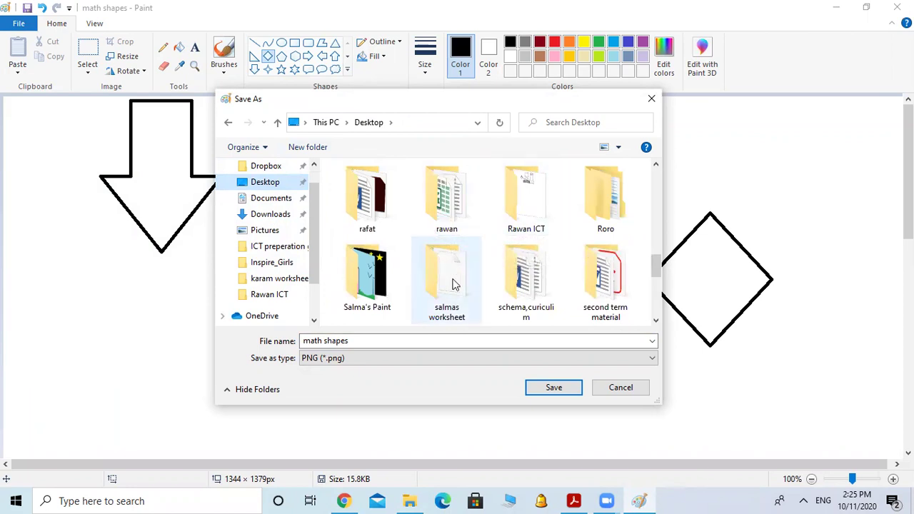
scroll(506, 245, up, 2)
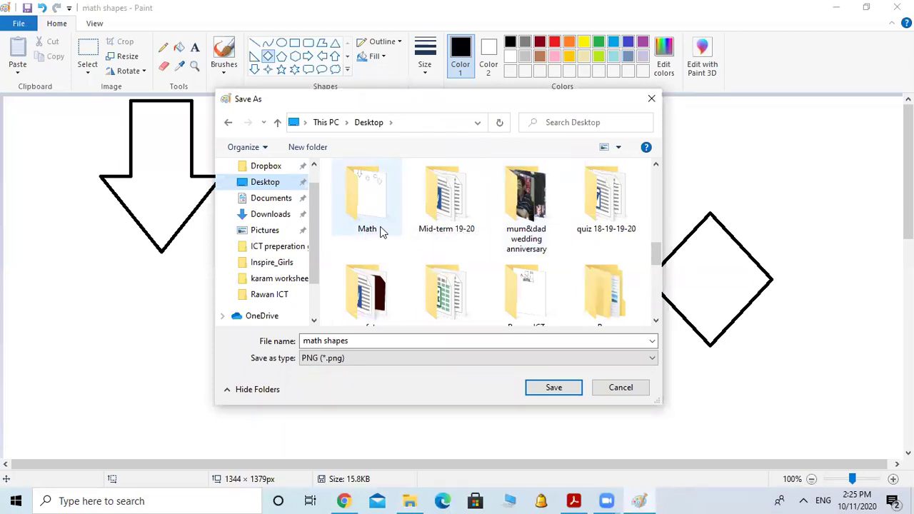
click(381, 230)
click(558, 392)
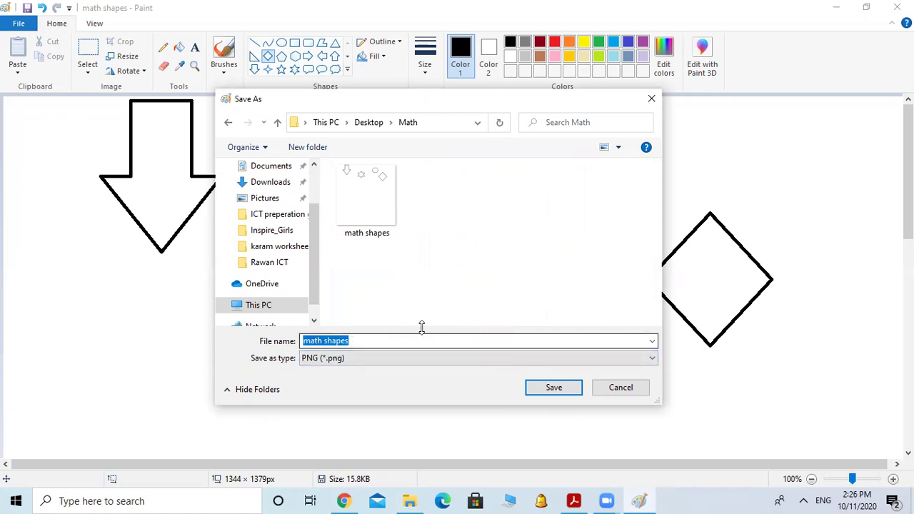
Cancel Save As, minimize the Math Explorer window and Paint, and select the desktop Math folder
click(627, 389)
mouse_move(412, 498)
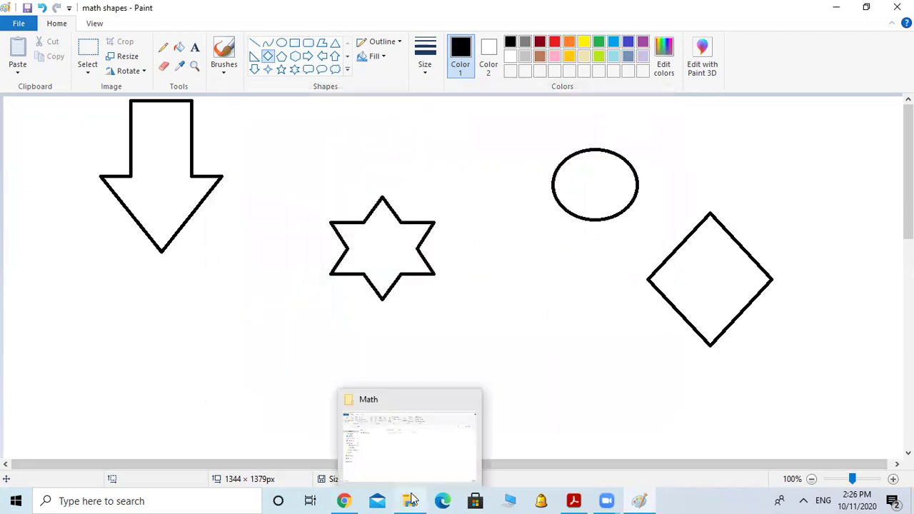
click(407, 457)
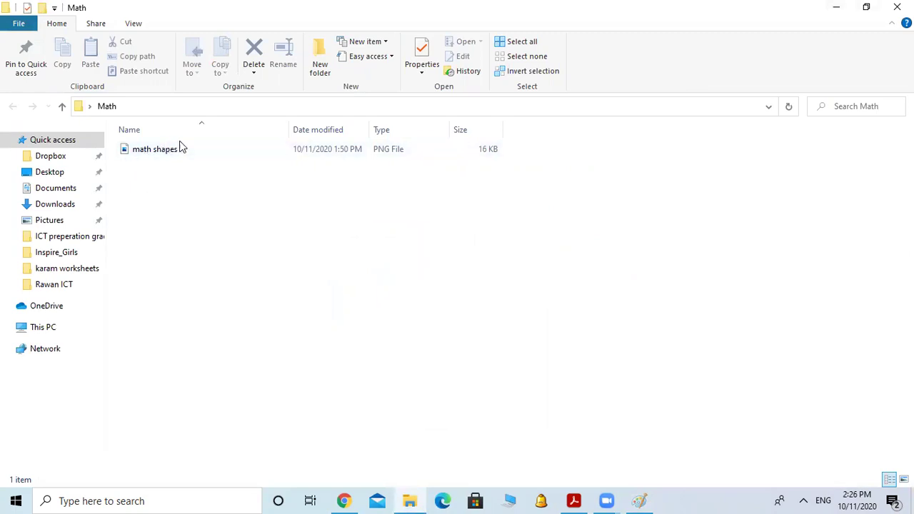
click(830, 6)
click(830, 5)
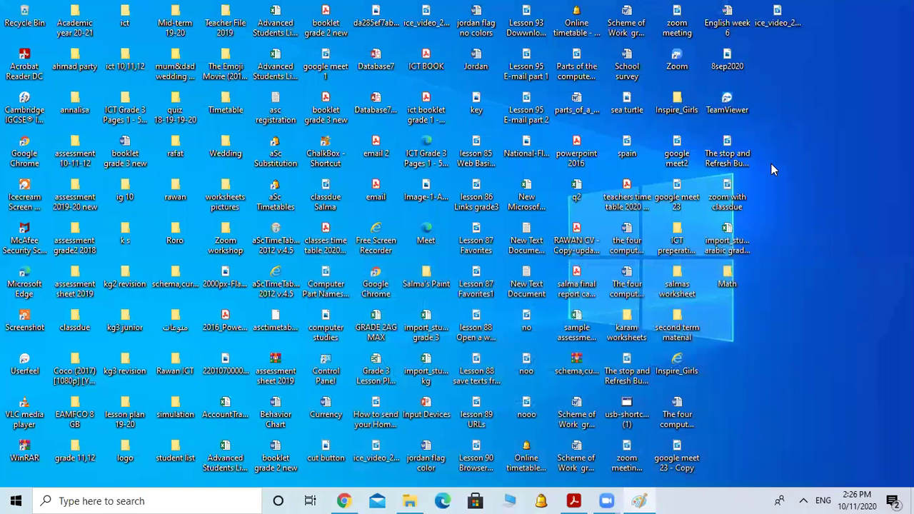
click(729, 286)
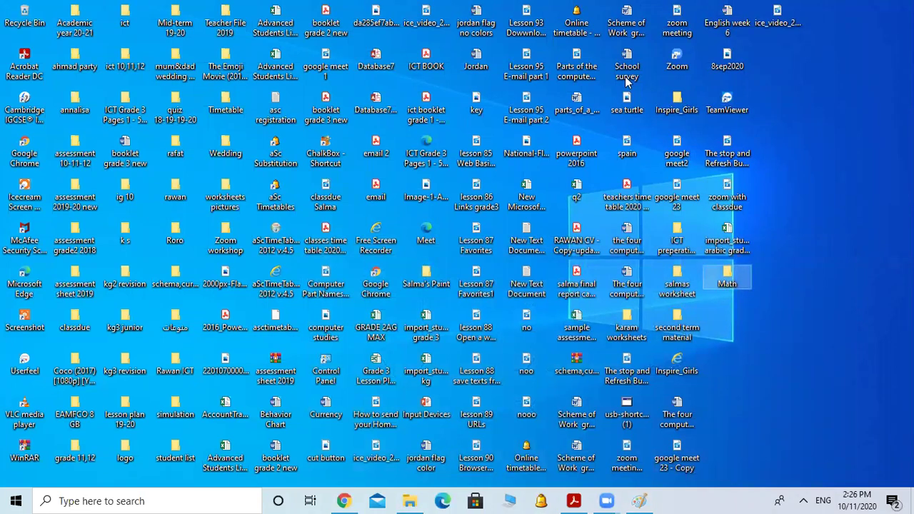